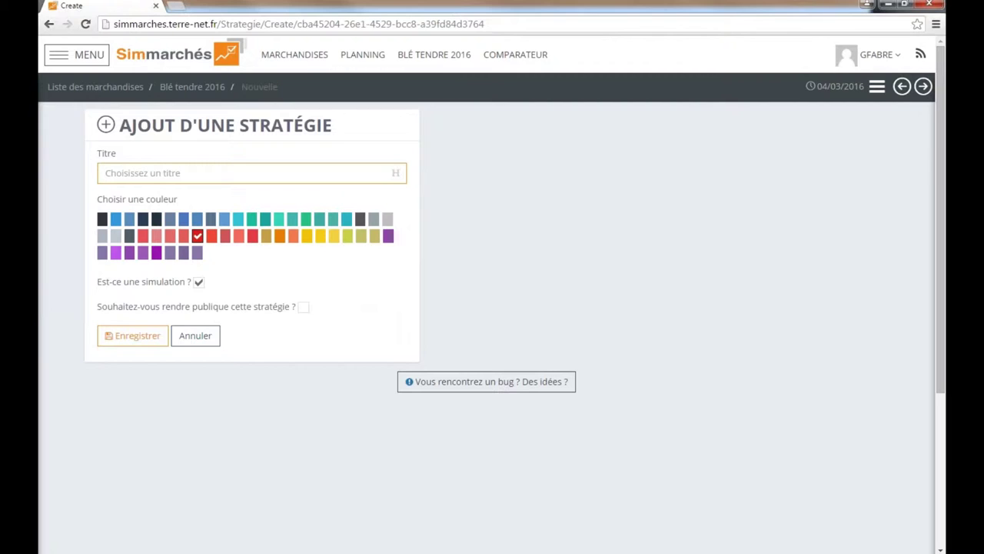
Title the new simulation strategy "Options - Put" and save it
text(P)
key(BackSpace)
text(Options - Put)
click(136, 336)
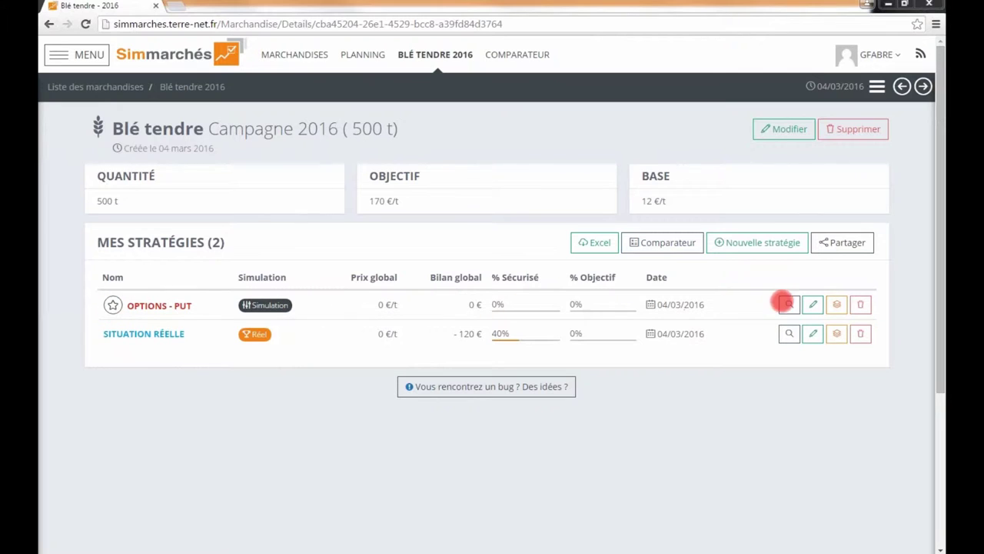
Open the Options - Put strategy and start a new put option with the 09/2016 maturity
click(112, 306)
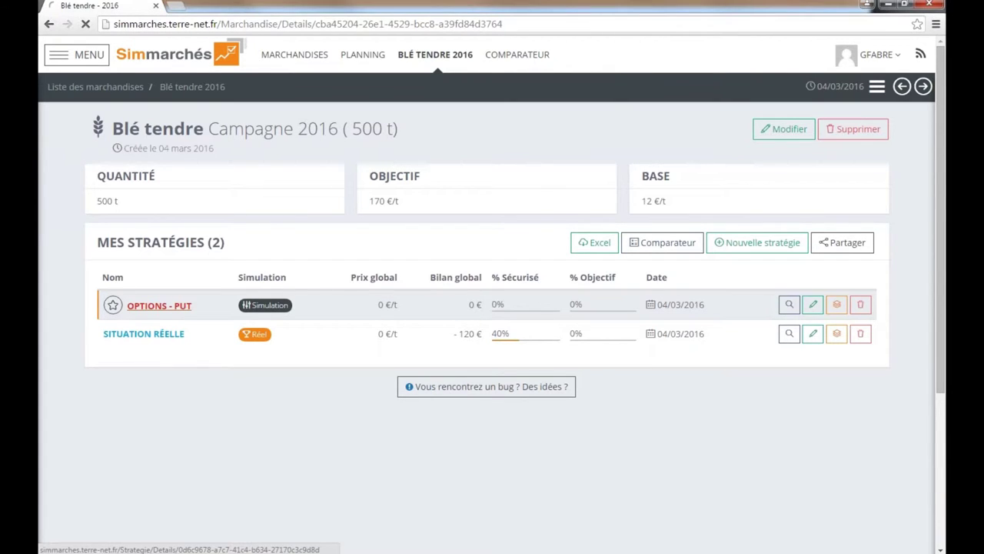
click(185, 312)
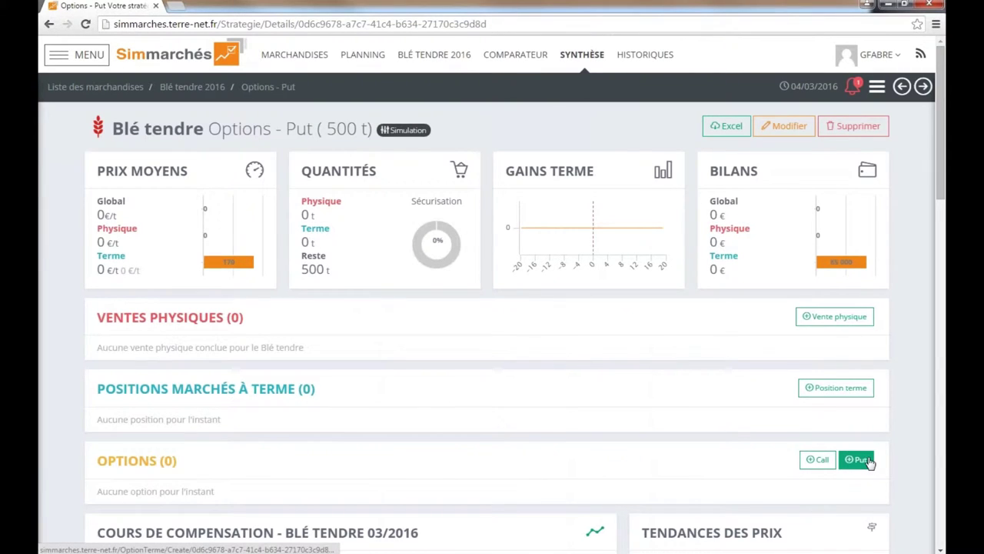
click(858, 459)
click(158, 198)
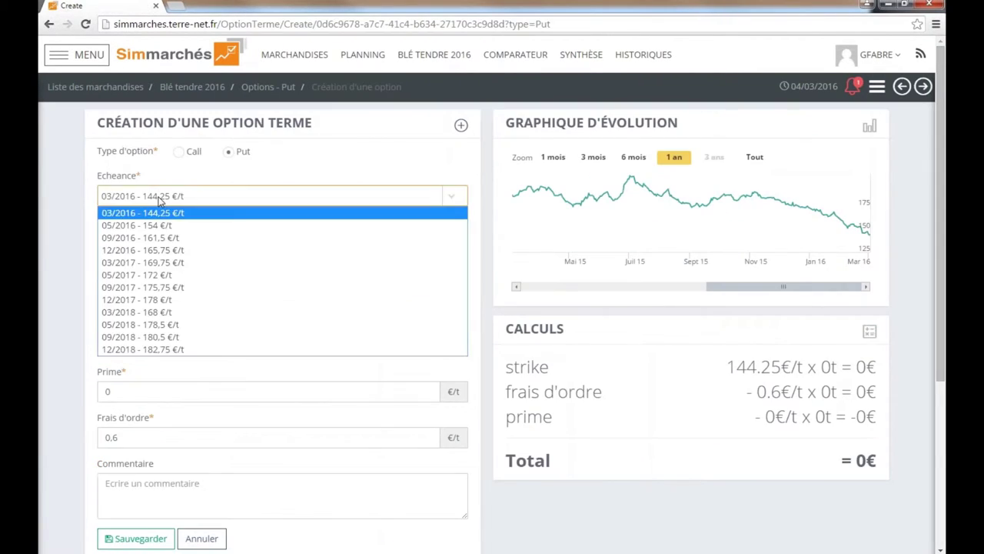
click(169, 240)
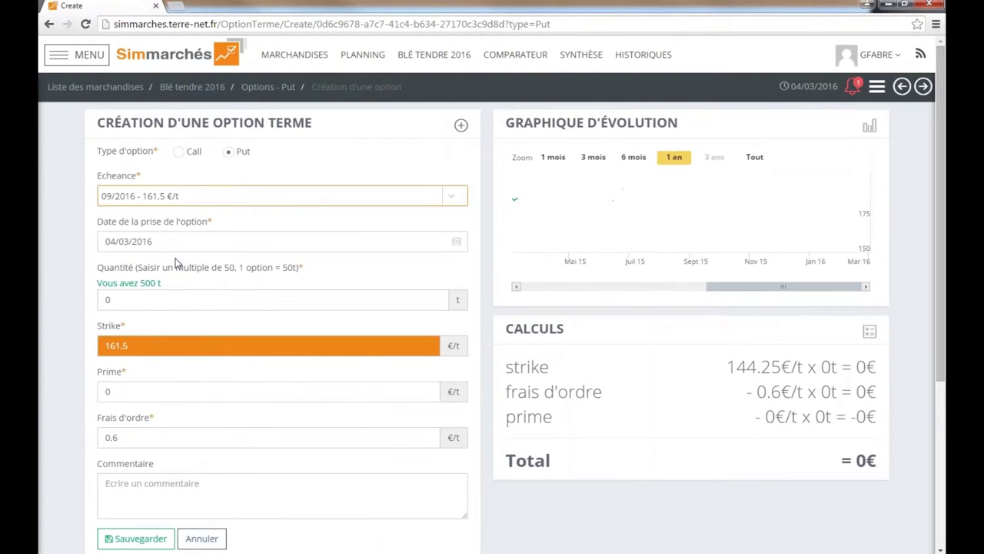
Set the put option's quantity to 200 t and adopt the estimated premium of 7.46 €/t
click(99, 297)
double_click(98, 299)
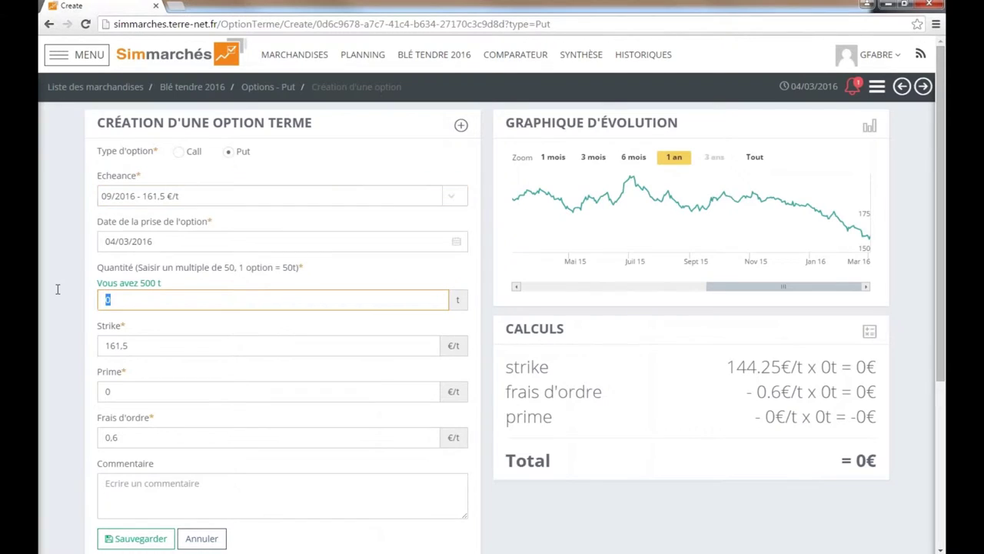
text(200)
click(73, 321)
click(177, 434)
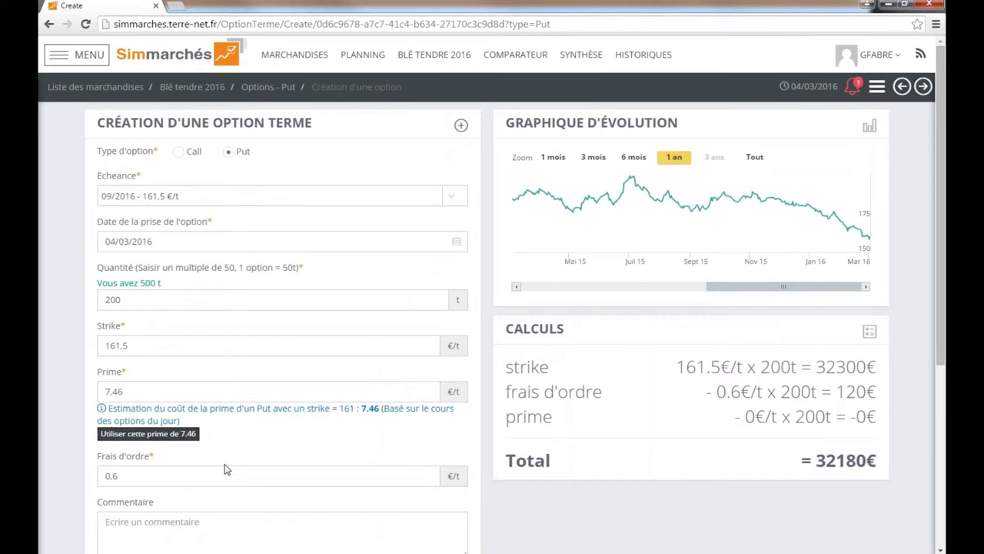
Review the put option's entries, reapply the suggested 7.46 €/t premium and save the option
scroll(227, 469, down, 2)
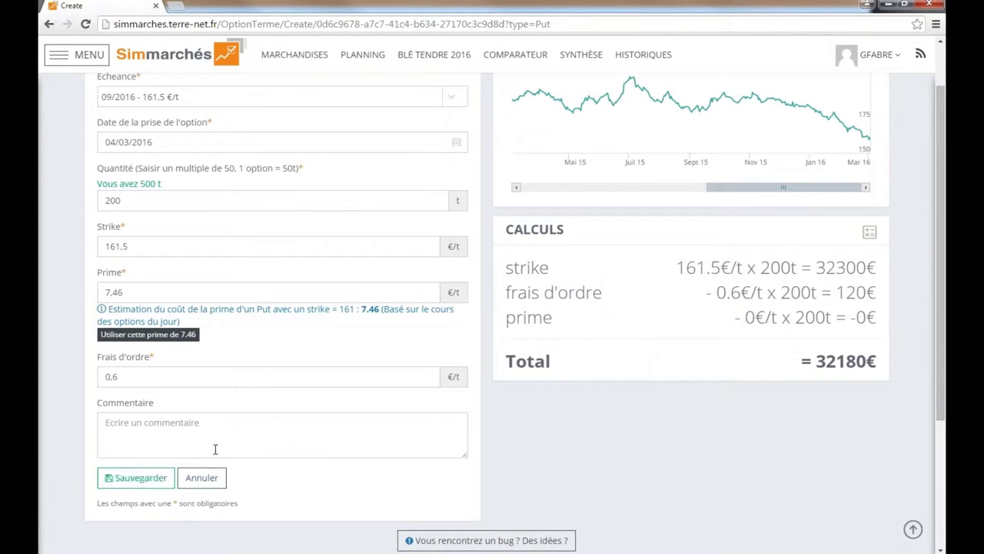
scroll(492, 308, up, 2)
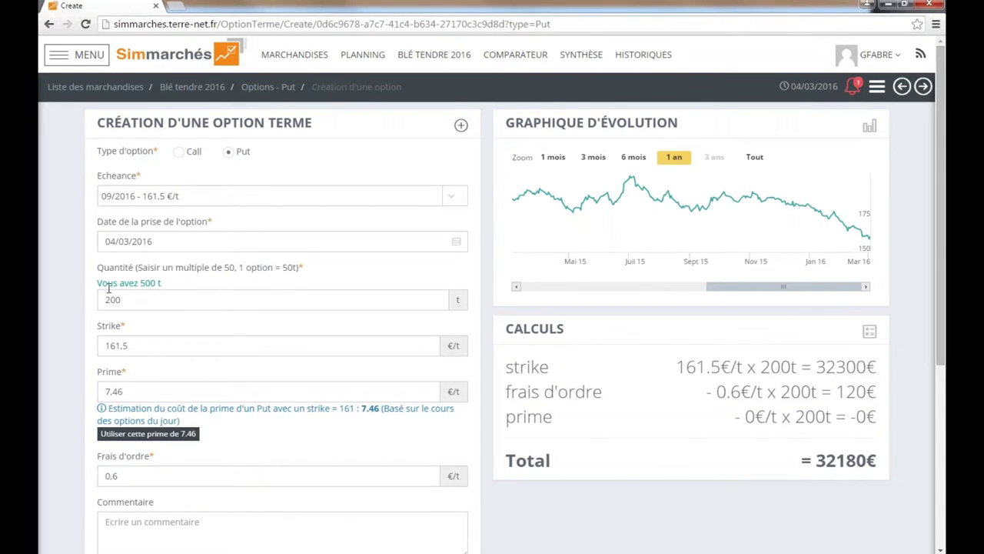
drag(127, 345, 109, 391)
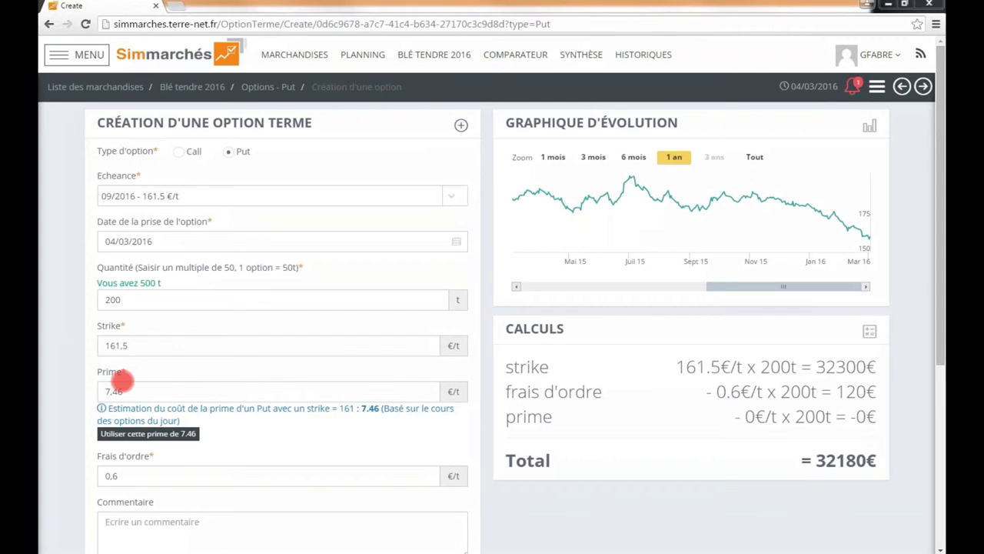
click(120, 431)
scroll(131, 390, down, 2)
click(140, 417)
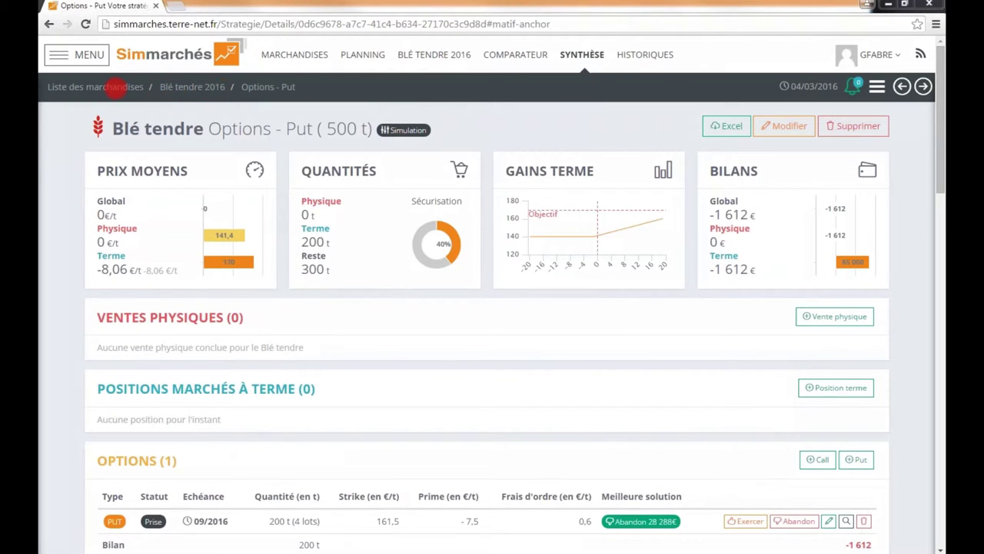
Return to the Blé tendre 2016 strategies and create a simulation strategy titled "Physique uniquement"
click(199, 90)
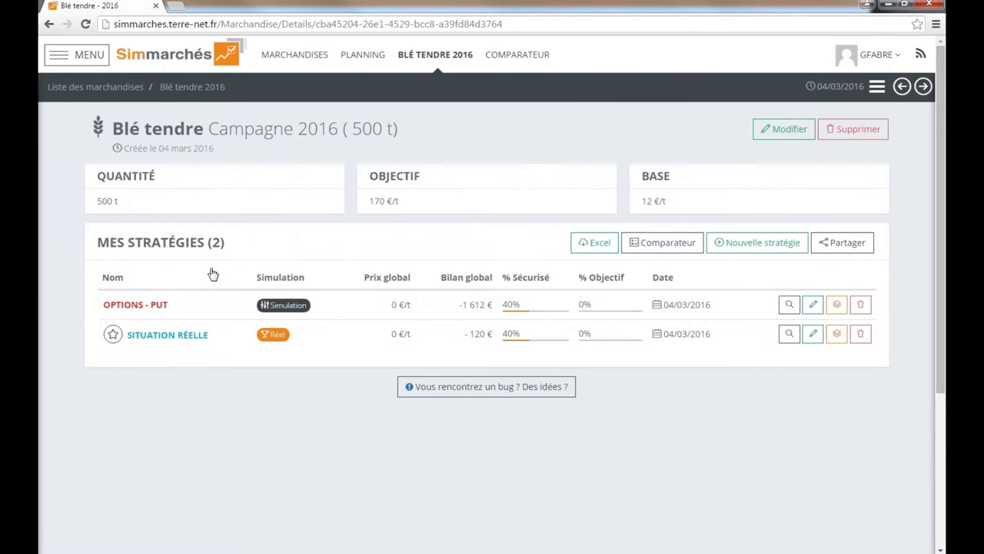
click(758, 243)
click(197, 173)
text(Phy)
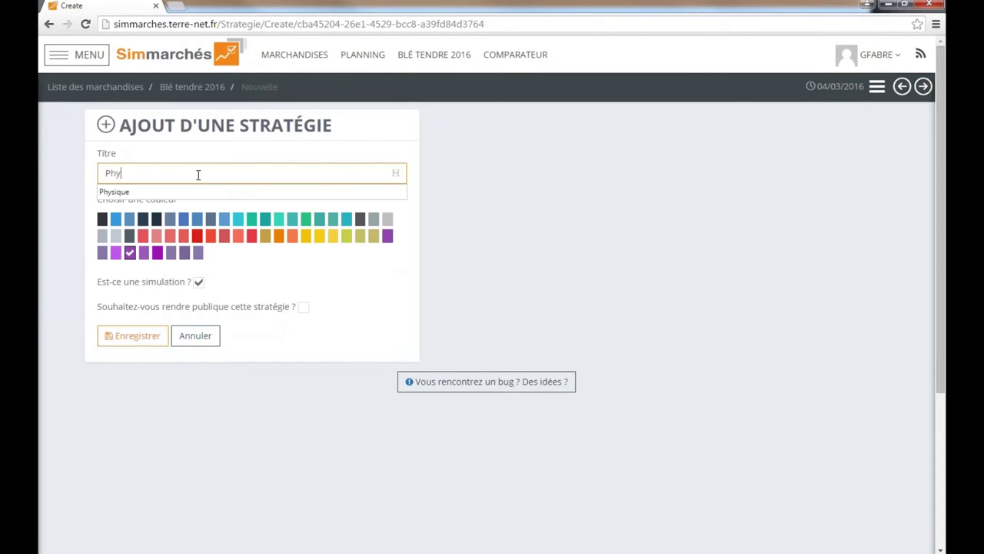
text(sique uniqueme,nt)
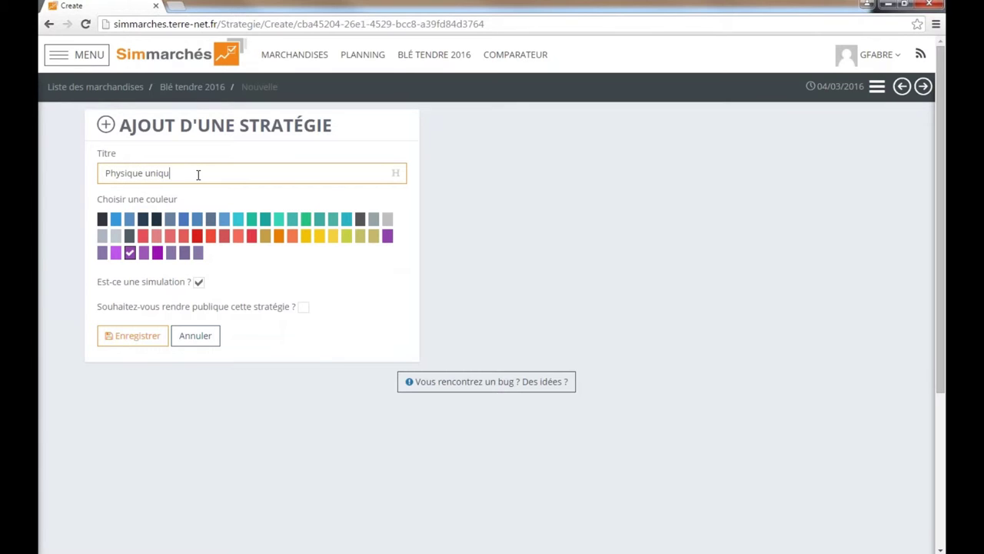
key(BackSpace)
key(BackSpace)
key(BackSpace)
text(nt)
click(138, 338)
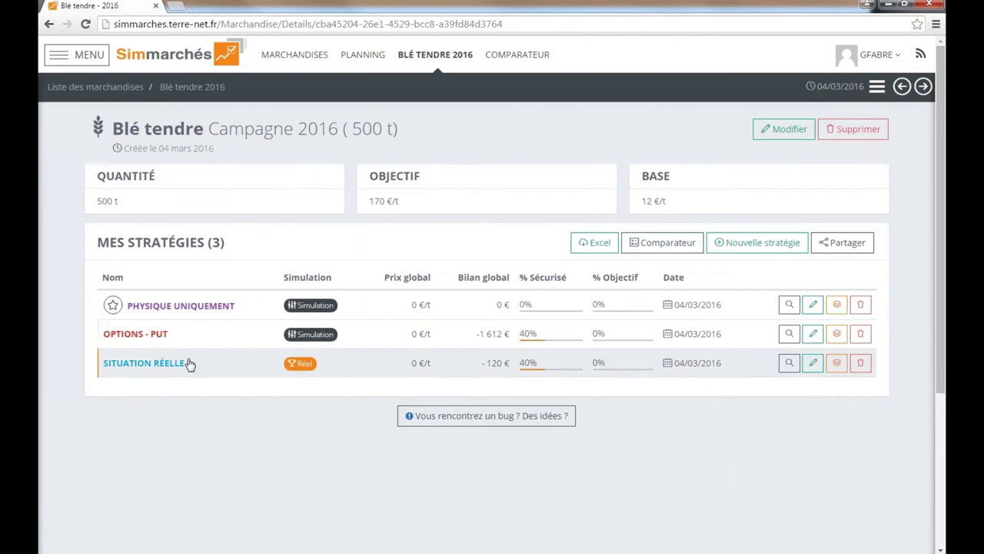
Duplicate the Situation réelle strategy under the name "Stratégie Bis" and open the copy
click(176, 306)
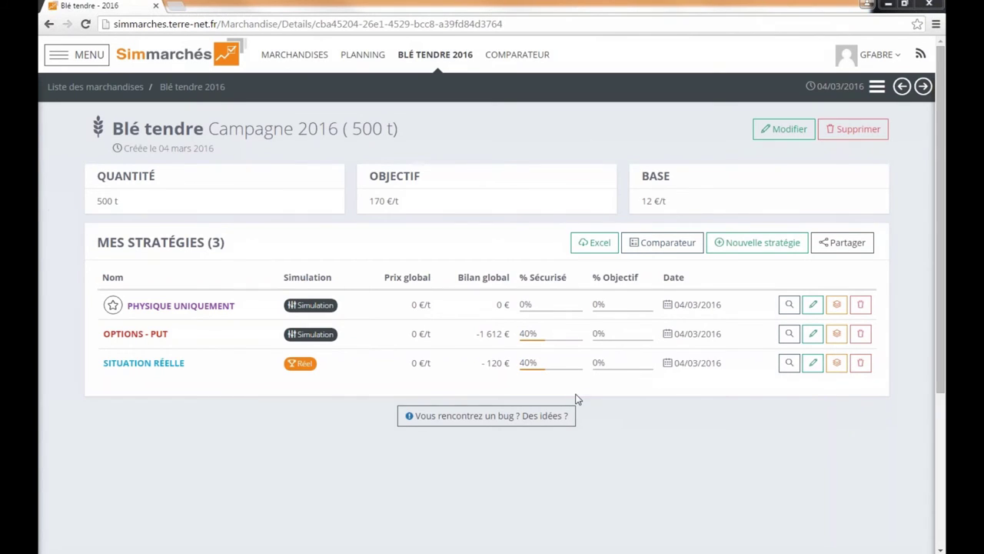
click(838, 364)
text(Straté)
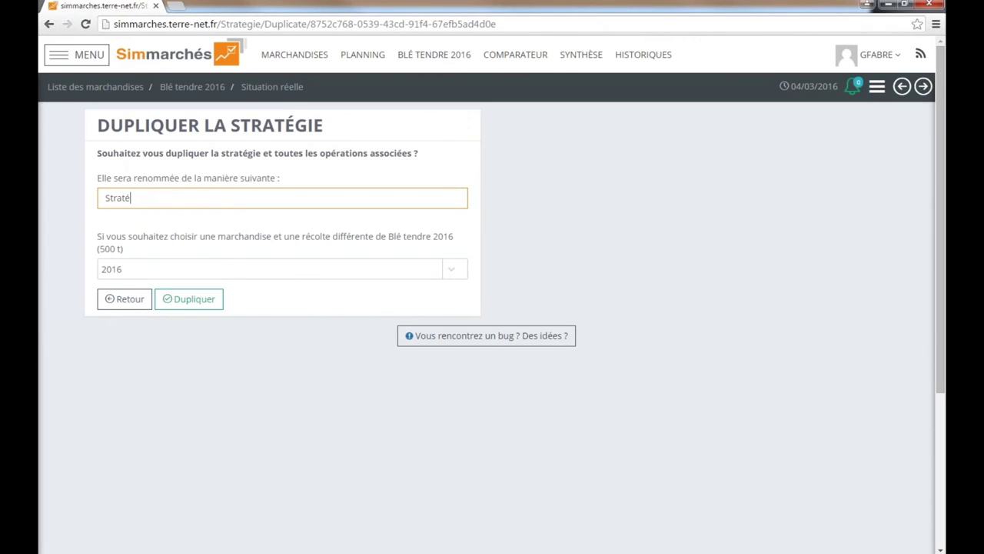
text(gie Bis)
click(192, 299)
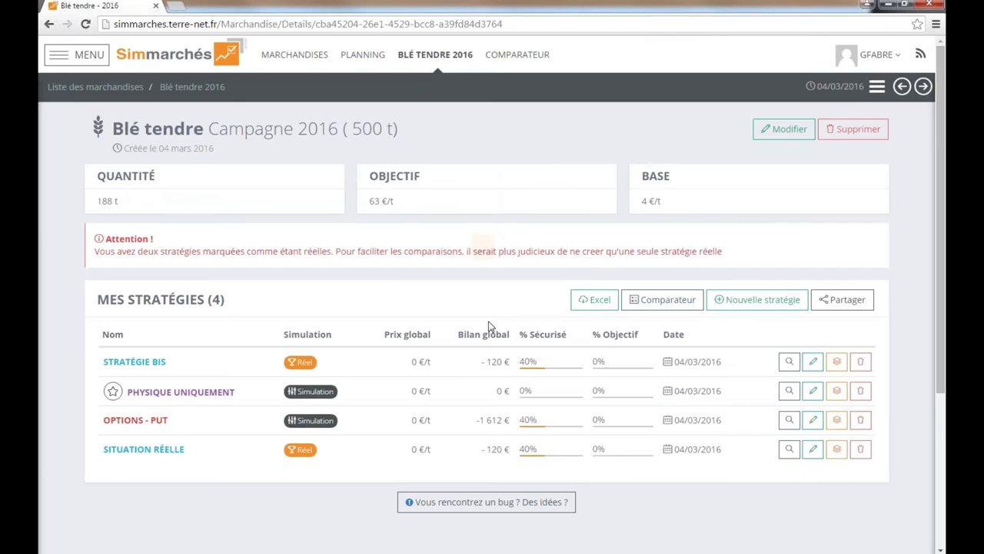
click(151, 364)
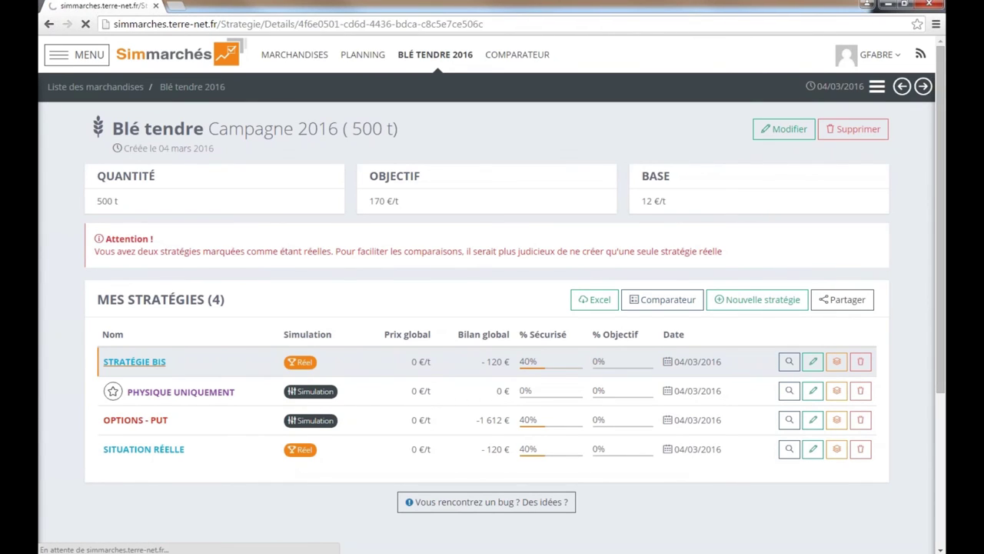